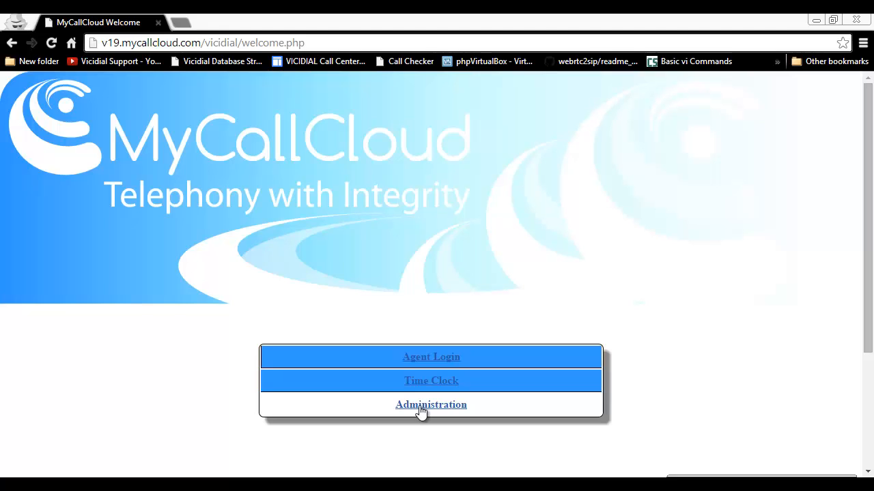
Open Administration and log in with the saved admin credentials to reach the system summary
click(419, 405)
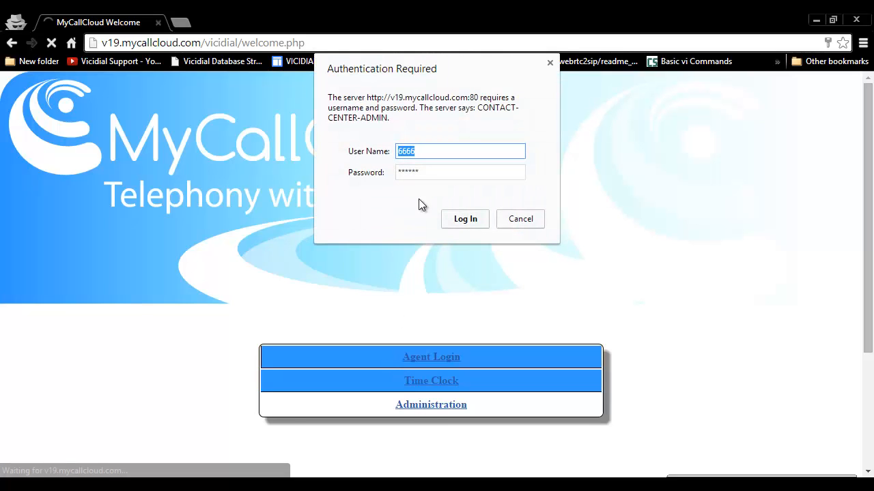
click(470, 219)
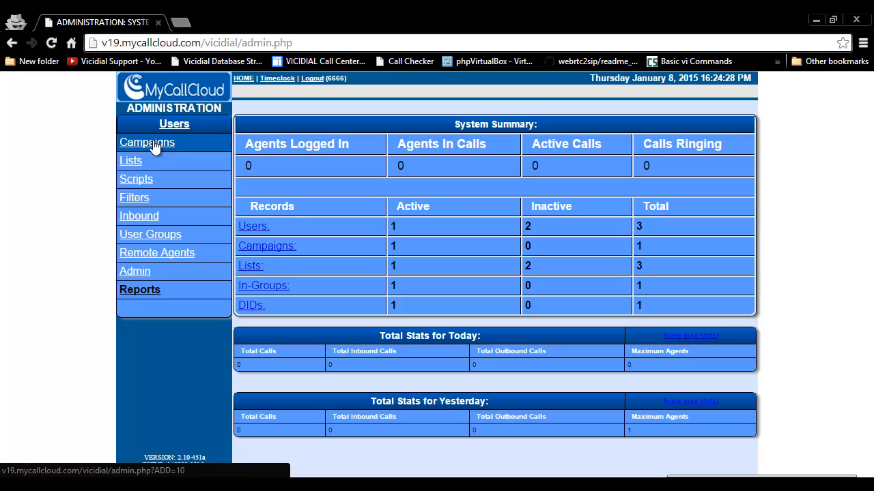
Go to Campaigns and open the Add A New Campaign form
click(147, 142)
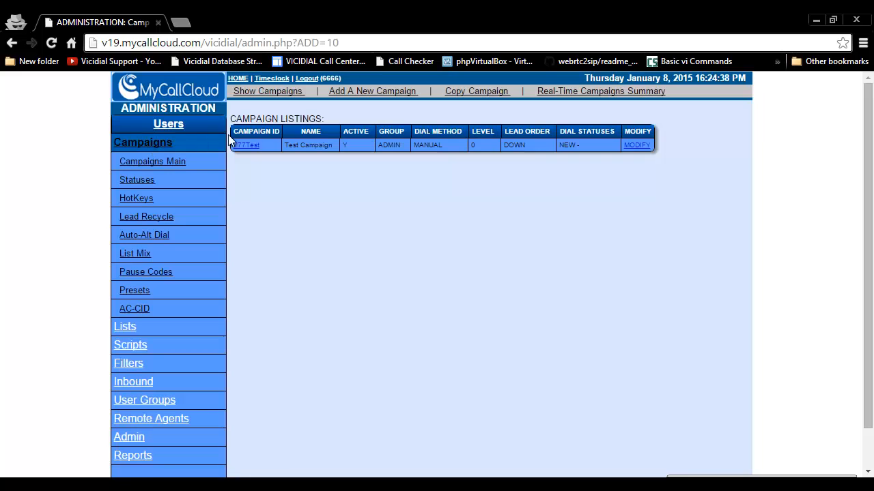
click(363, 92)
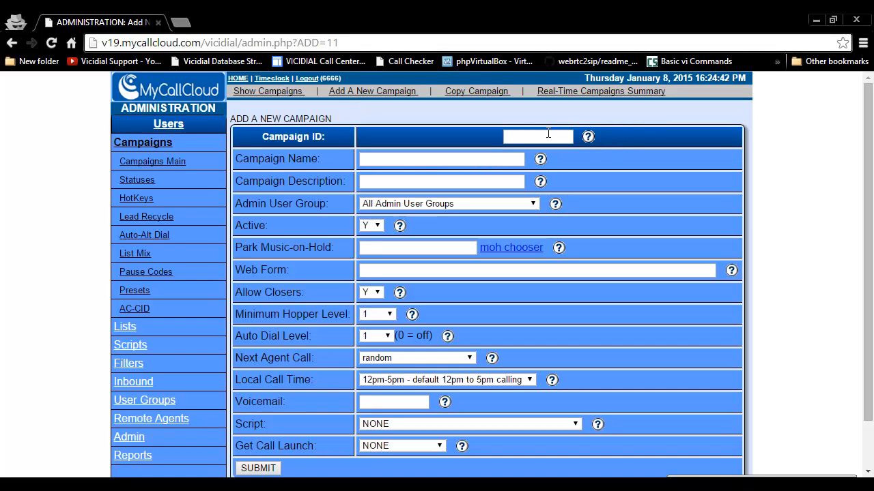
Enter 'training' as the Campaign ID, confirming in its help that IDs must be 2–8 characters
click(546, 141)
text(training)
click(589, 139)
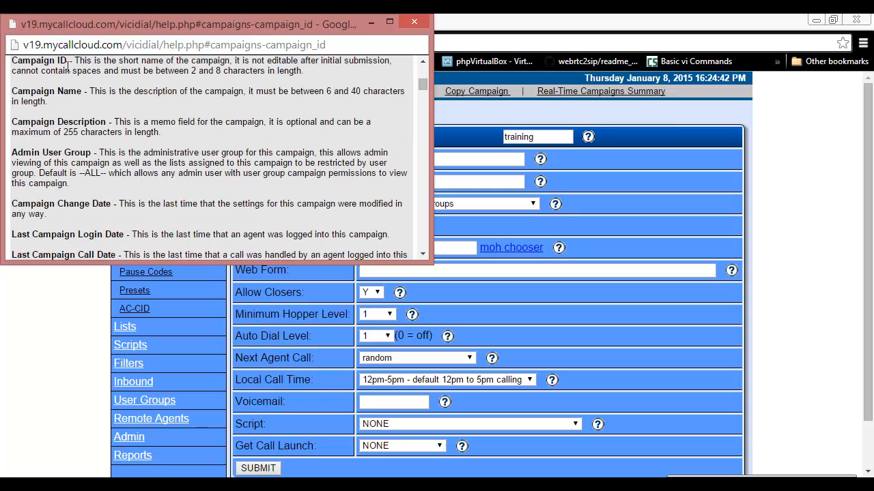
drag(191, 71, 308, 71)
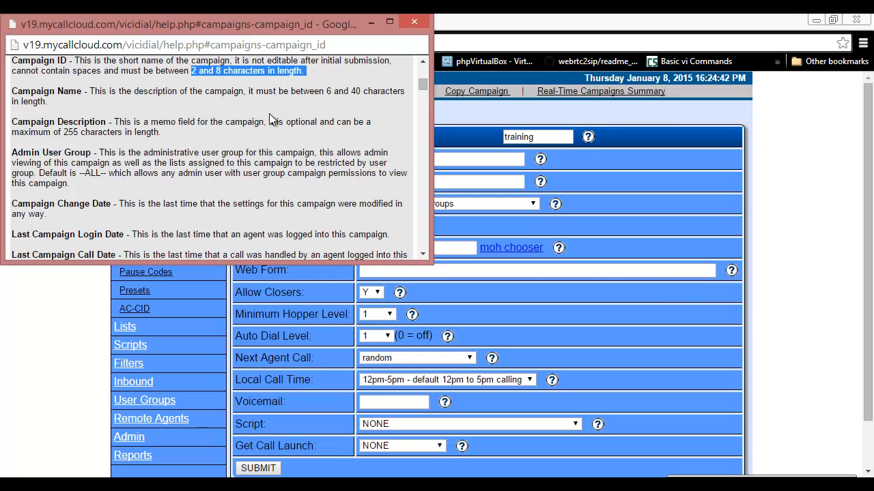
click(413, 21)
click(412, 159)
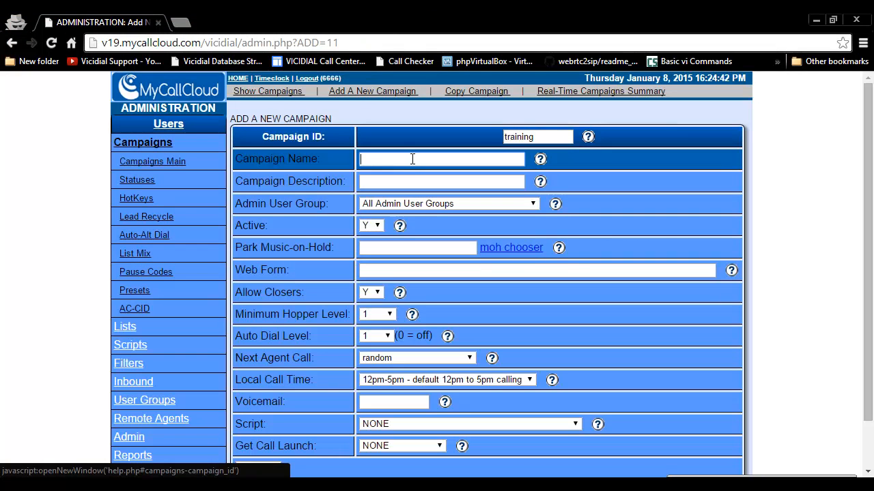
Enter the name 'Training Campaign' and description 'Training Campaign for new customers'
text(Training)
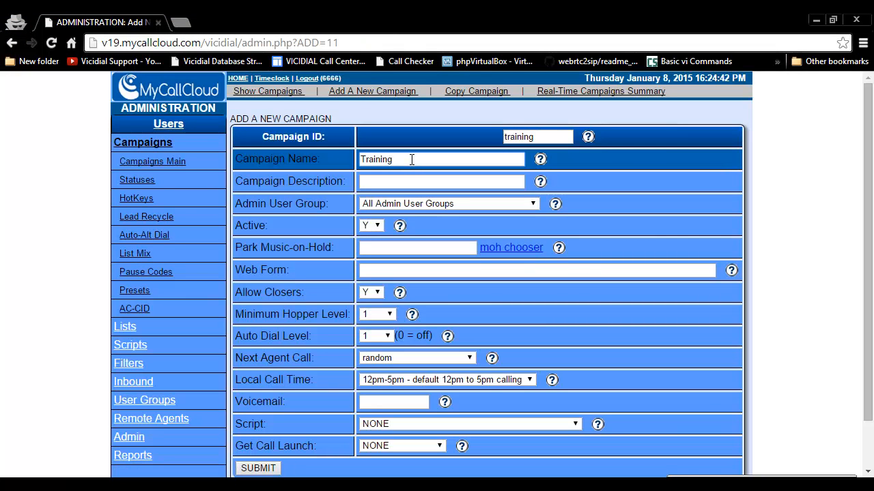
text( Campaign)
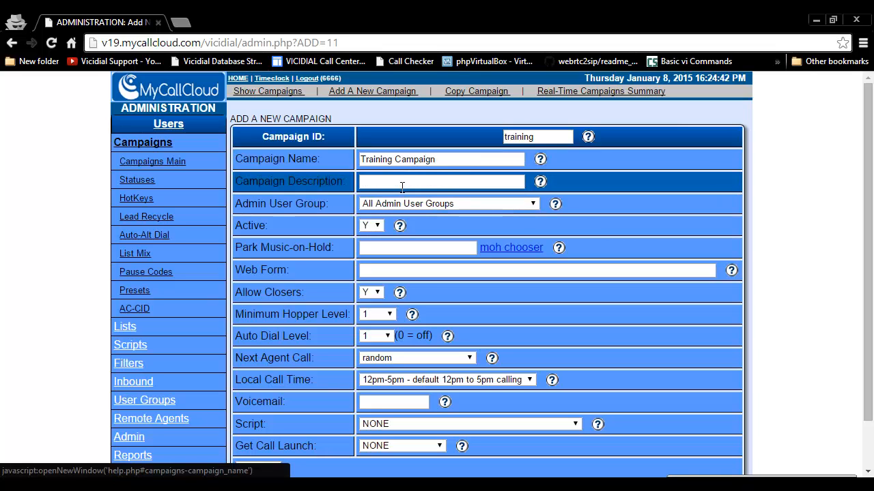
click(401, 182)
text(Training Campaign f)
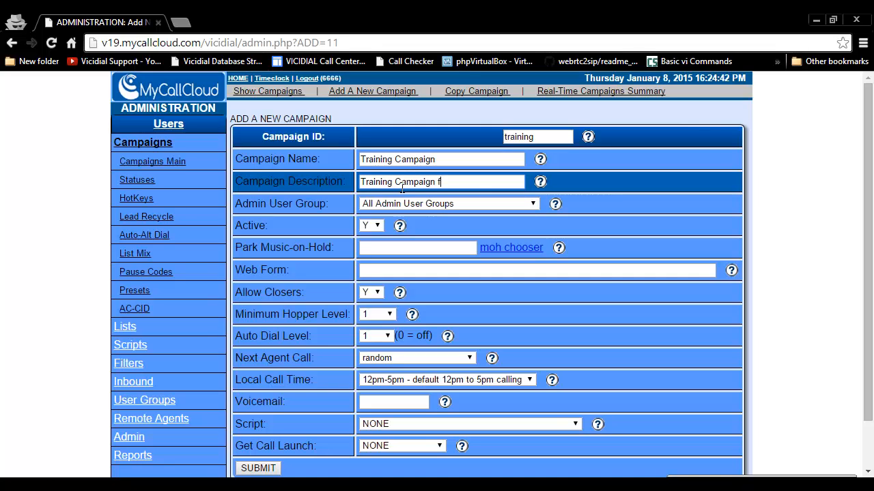
text(or new customers)
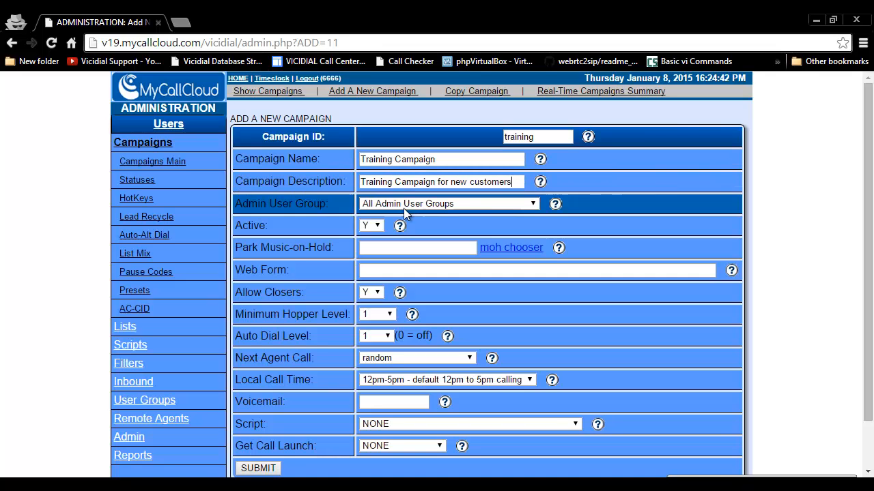
Keep All Admin User Groups as the admin group and submit the new campaign
click(395, 206)
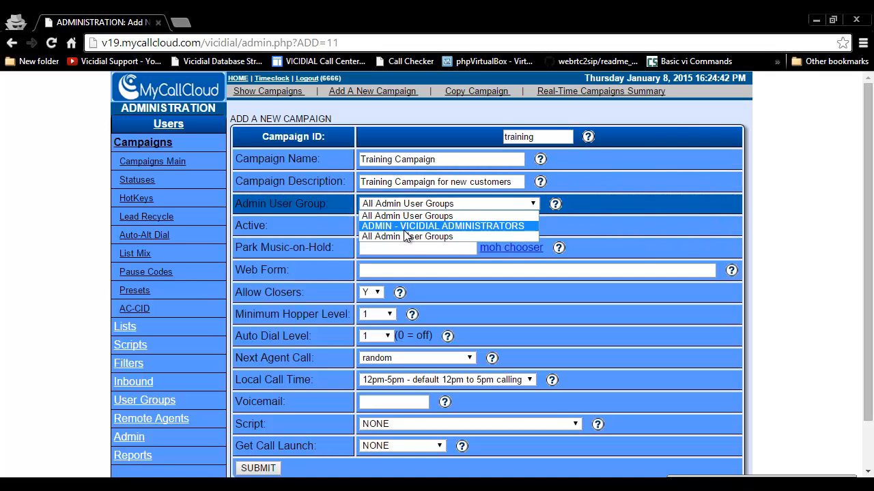
click(404, 236)
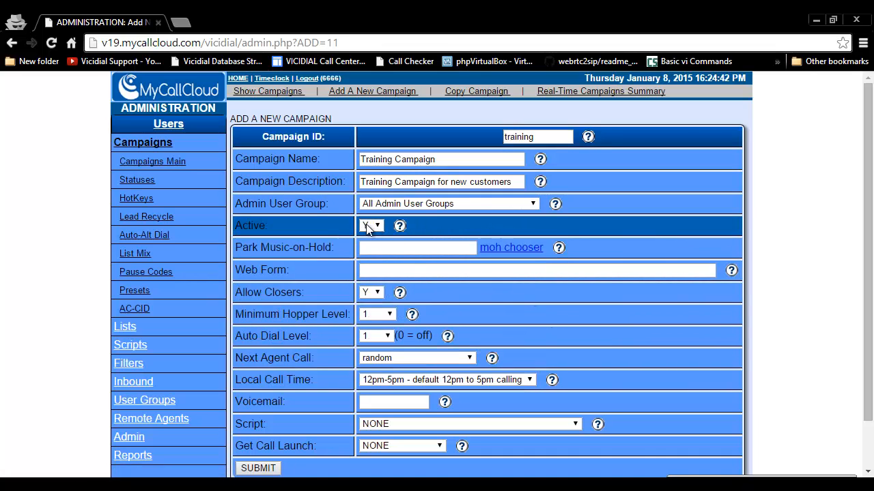
scroll(396, 342, down, 1)
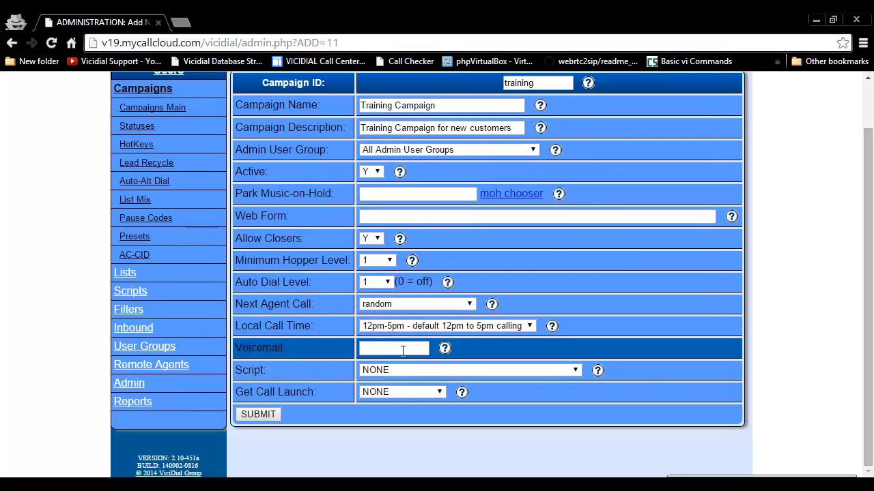
click(264, 415)
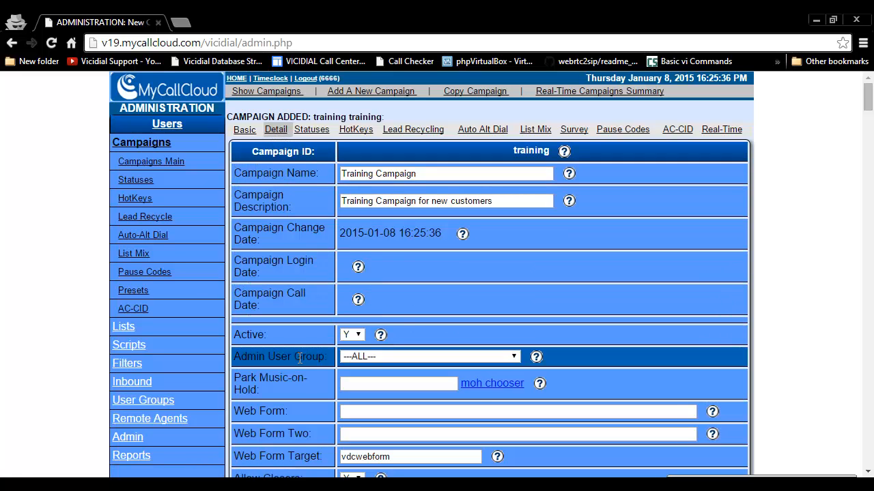
Switch Allow Inbound and Blended from N to Y on the campaign detail page
scroll(299, 358, down, 1)
scroll(298, 357, down, 1)
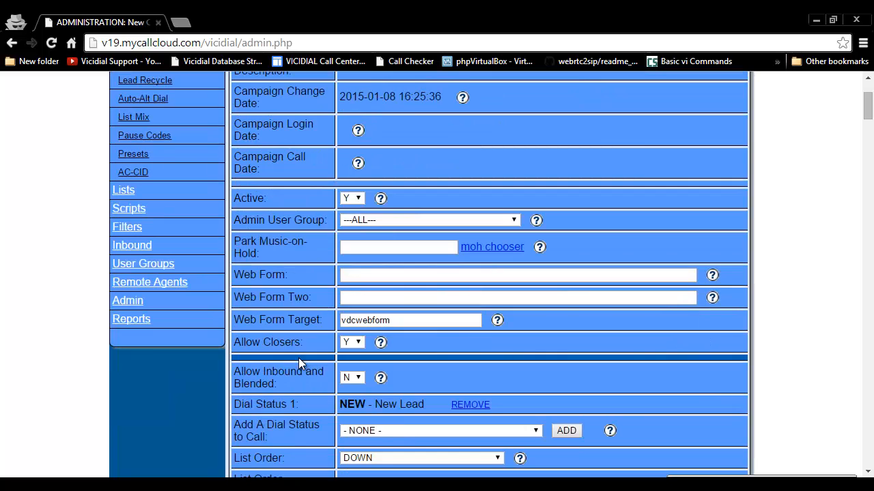
scroll(298, 358, down, 1)
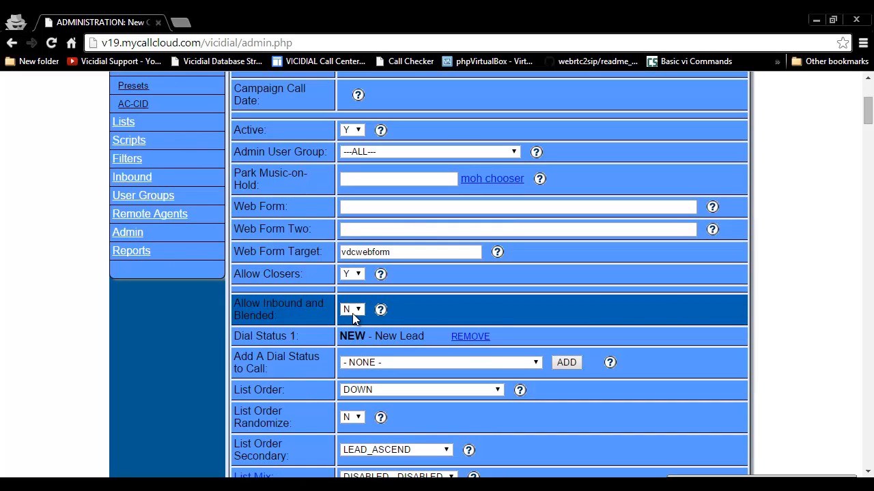
click(354, 310)
click(349, 321)
scroll(460, 306, down, 2)
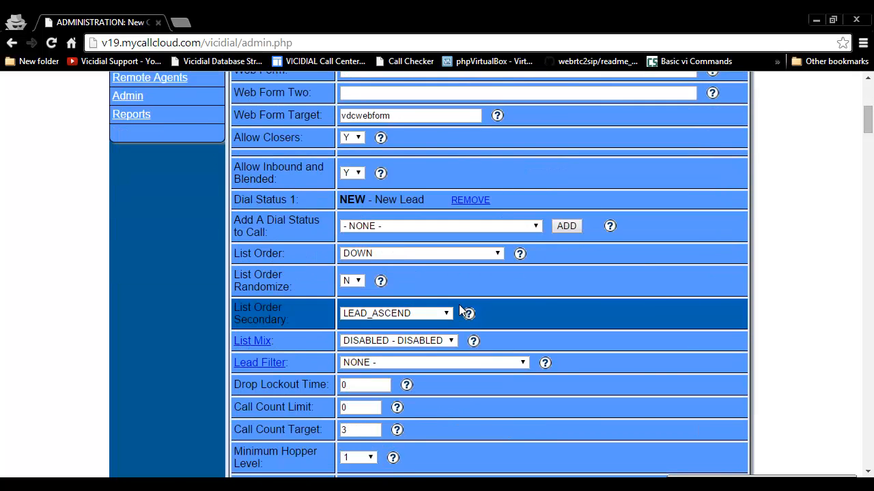
scroll(458, 305, down, 1)
scroll(456, 306, down, 2)
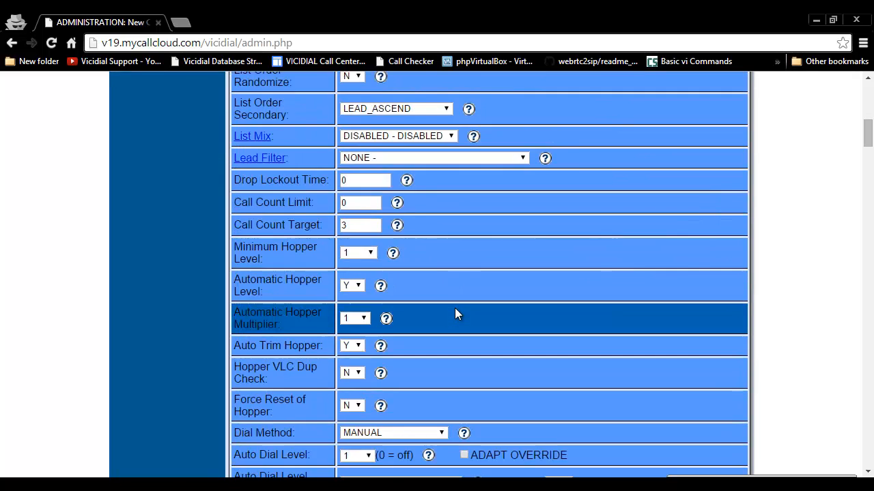
scroll(455, 313, down, 3)
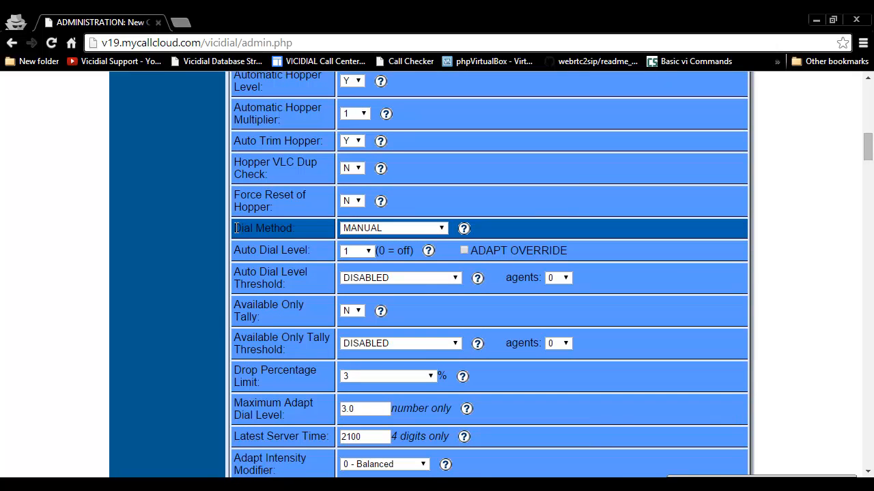
Set Dial Method to INBOUND_MAN and Auto Dial Level to 2
click(392, 228)
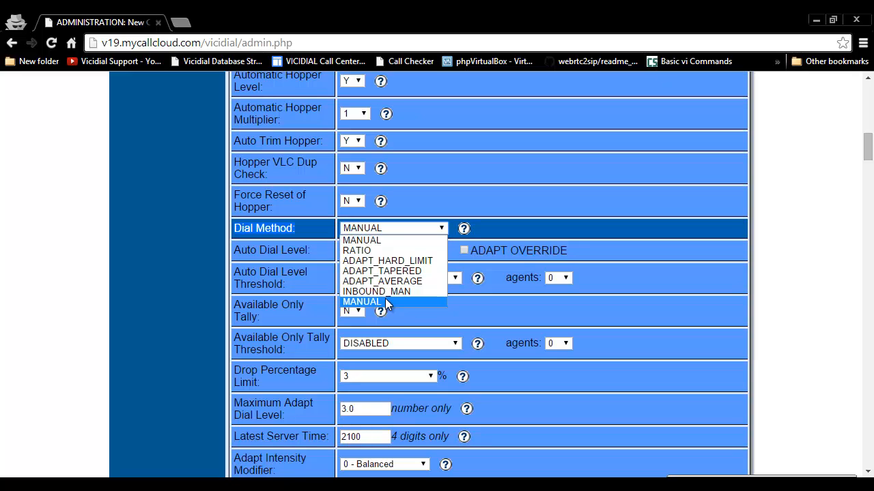
click(389, 291)
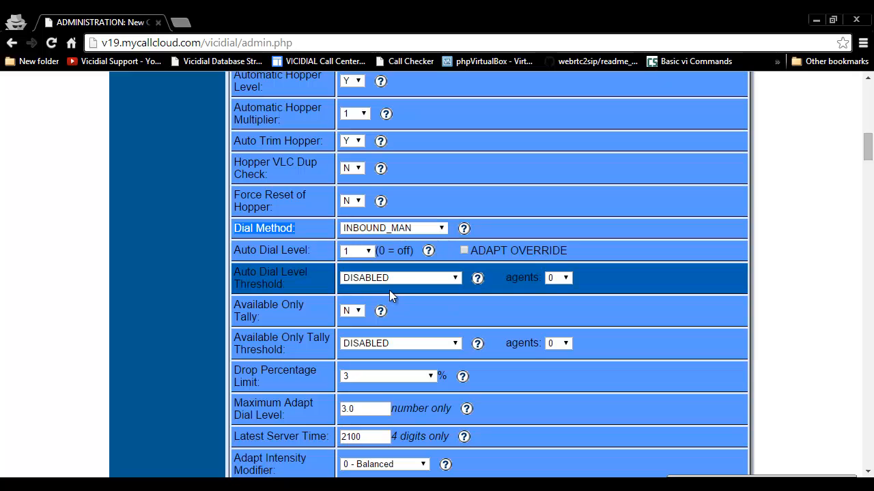
click(360, 252)
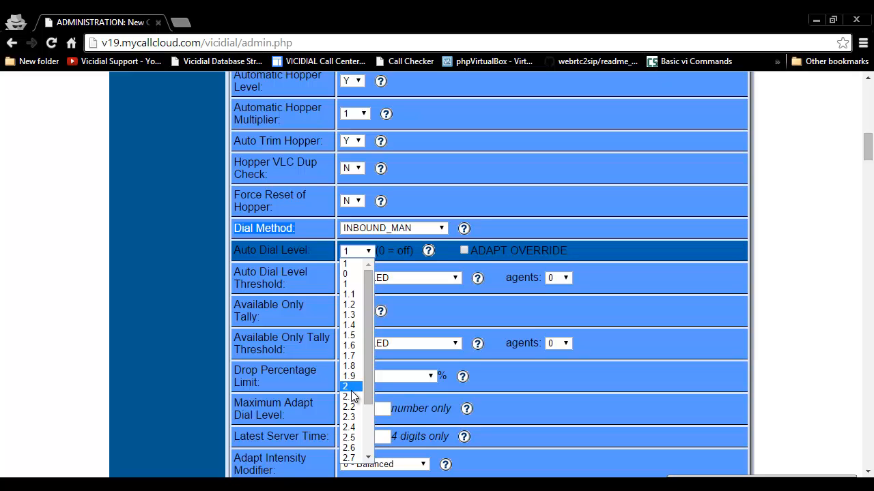
click(351, 387)
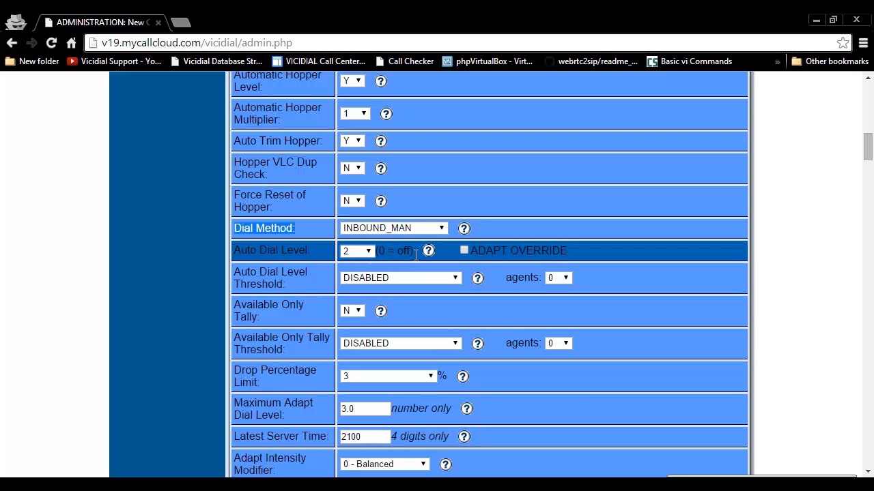
drag(236, 250, 333, 249)
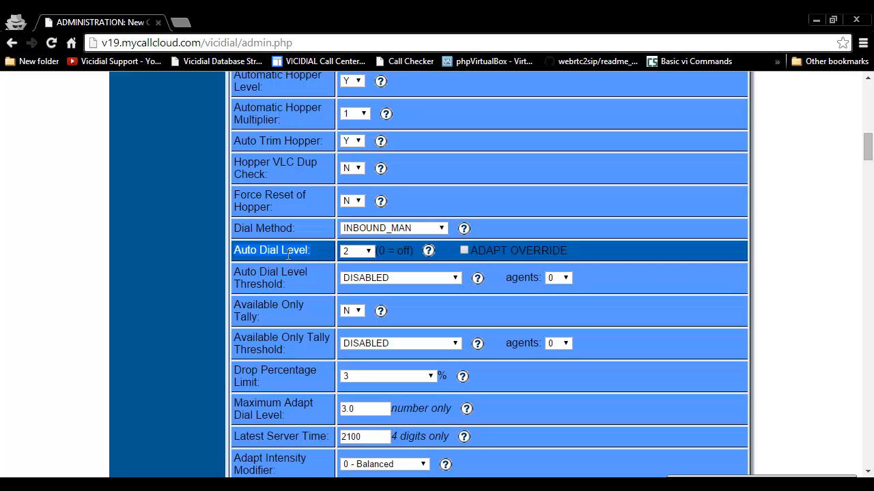
scroll(290, 259, down, 2)
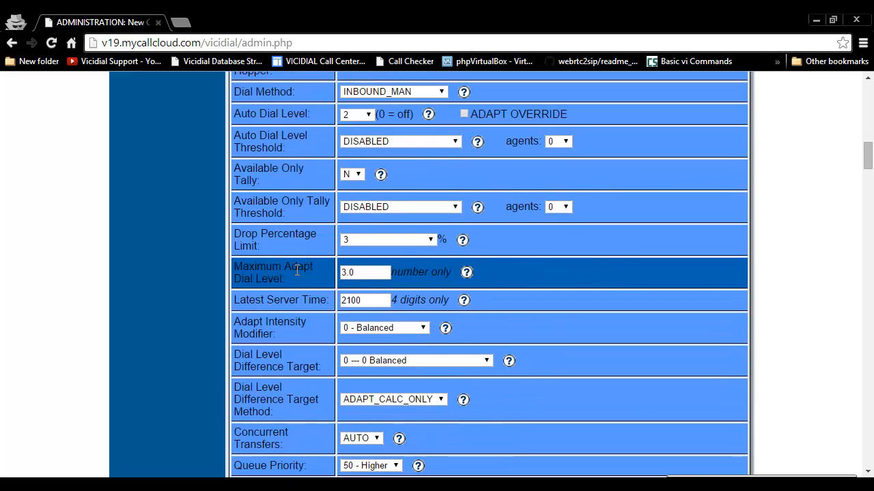
scroll(294, 270, down, 1)
scroll(295, 273, down, 3)
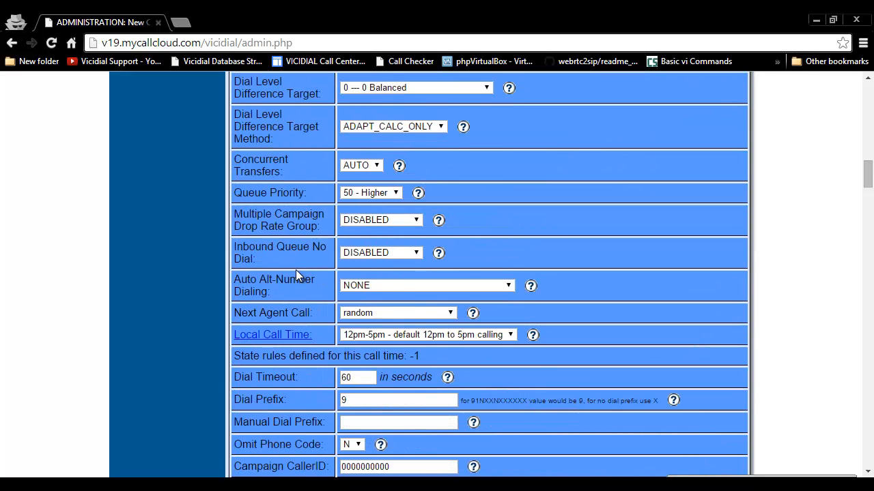
scroll(296, 269, down, 1)
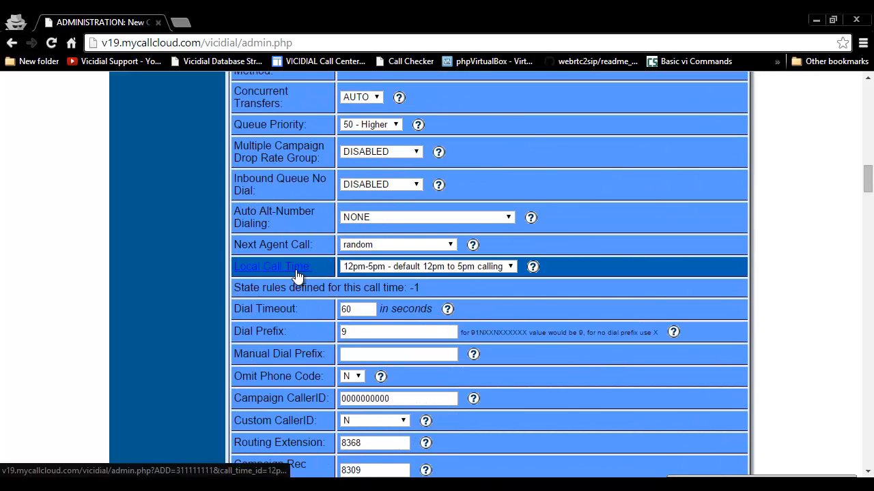
Change Dial Timeout from 60 to 30 seconds
double_click(346, 309)
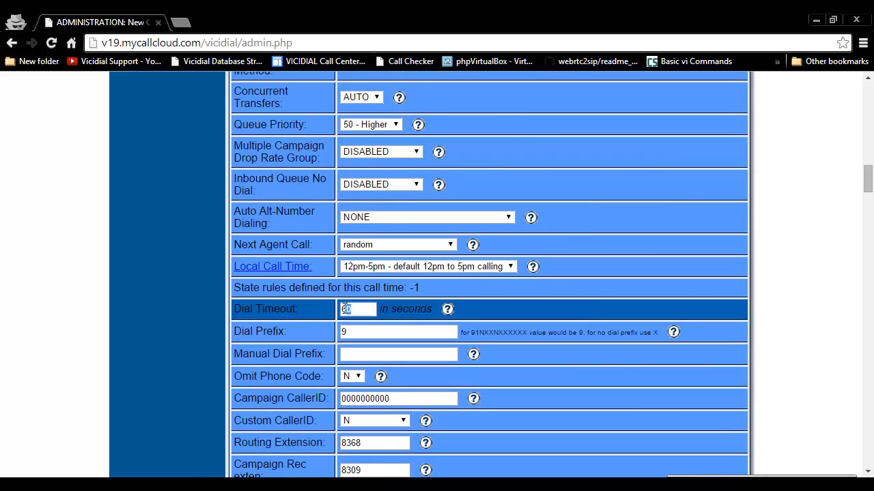
drag(234, 309, 305, 312)
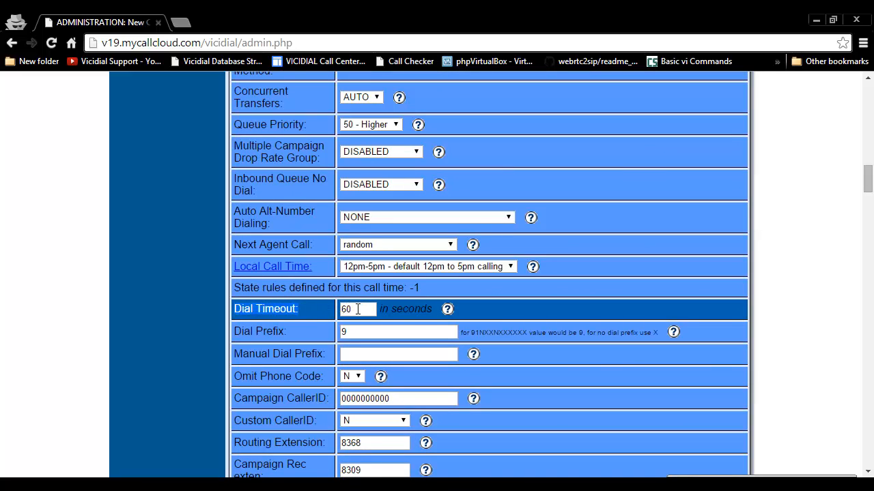
double_click(347, 310)
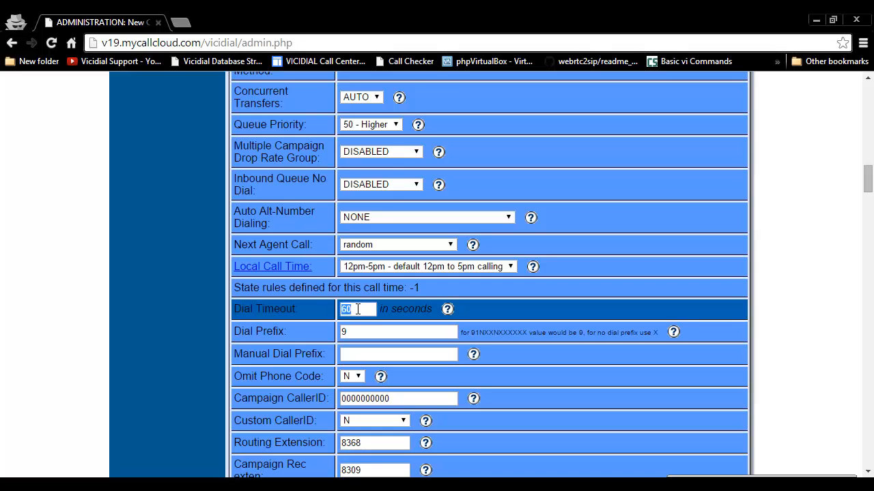
text(30)
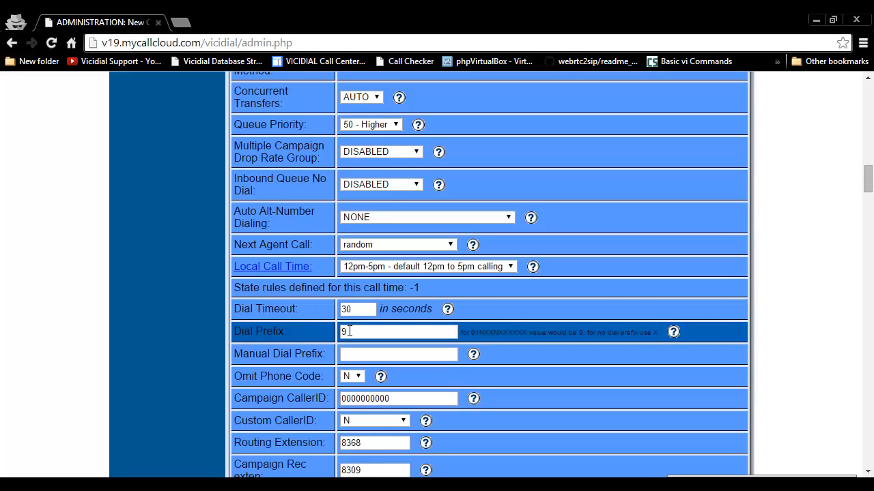
Enter X as both the Dial Prefix and the Manual Dial Prefix
double_click(349, 331)
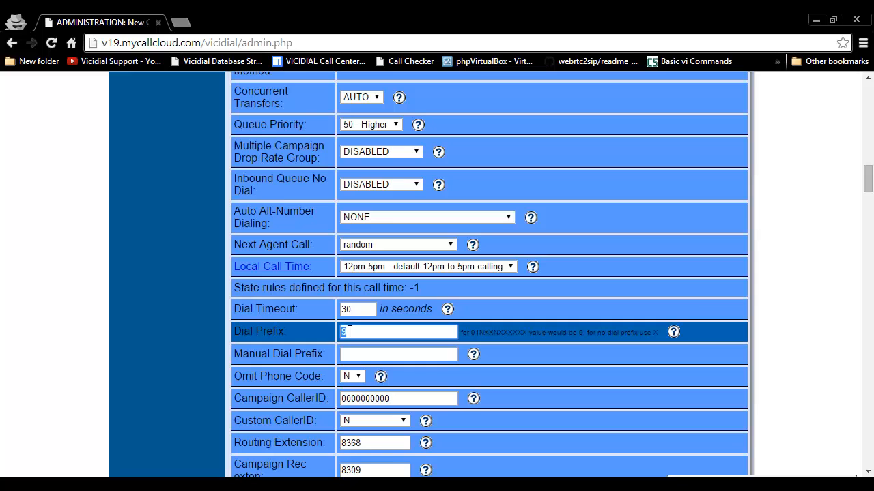
text(X)
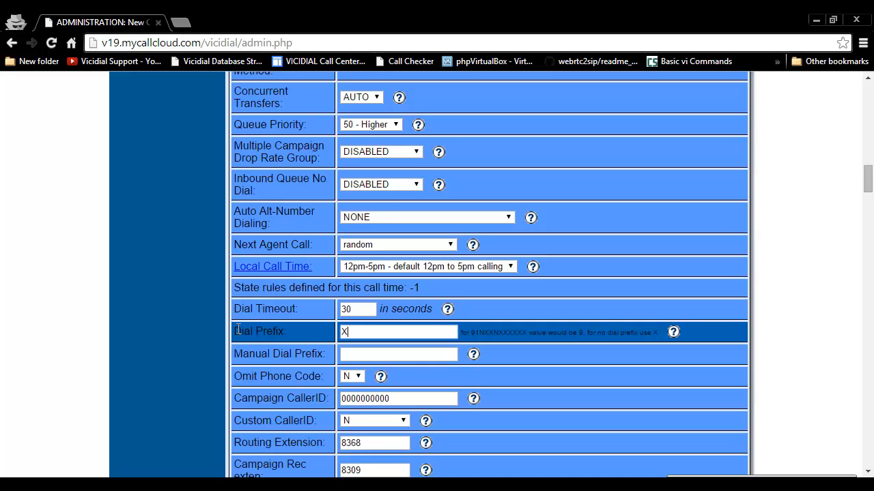
drag(234, 329, 293, 333)
click(366, 353)
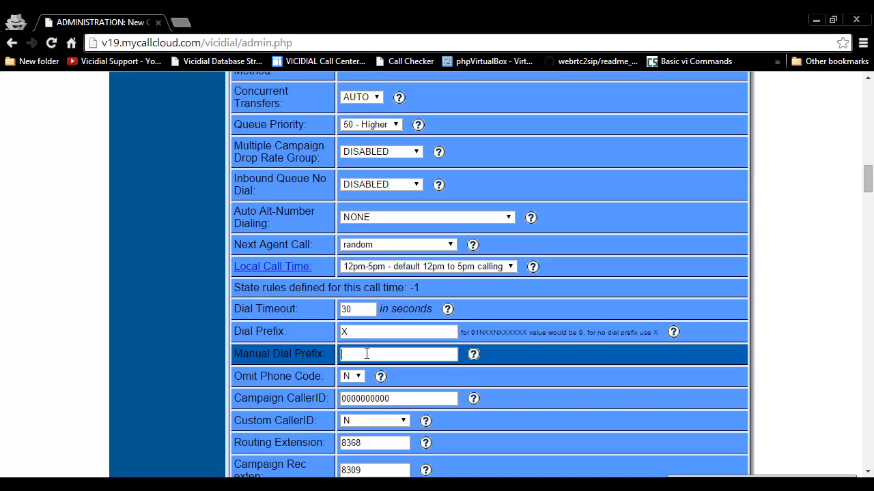
text(X)
drag(237, 353, 343, 356)
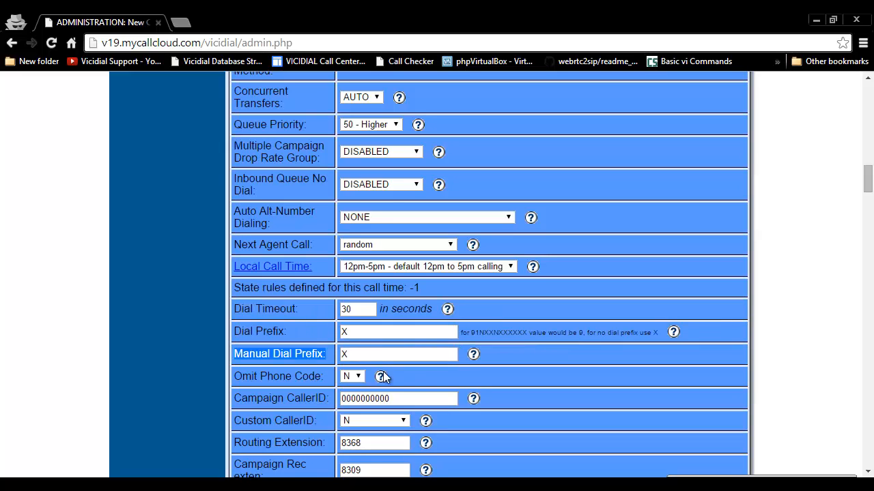
Set Omit Phone Code to Y
click(351, 376)
click(347, 387)
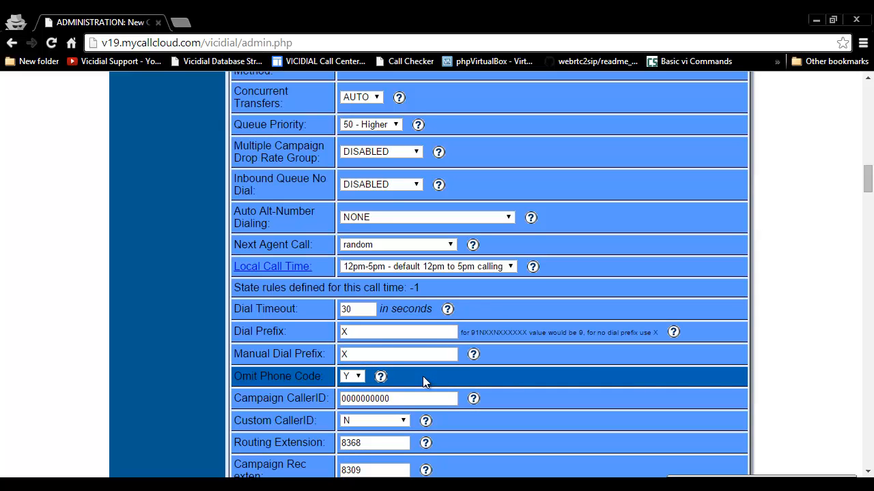
triple_click(263, 331)
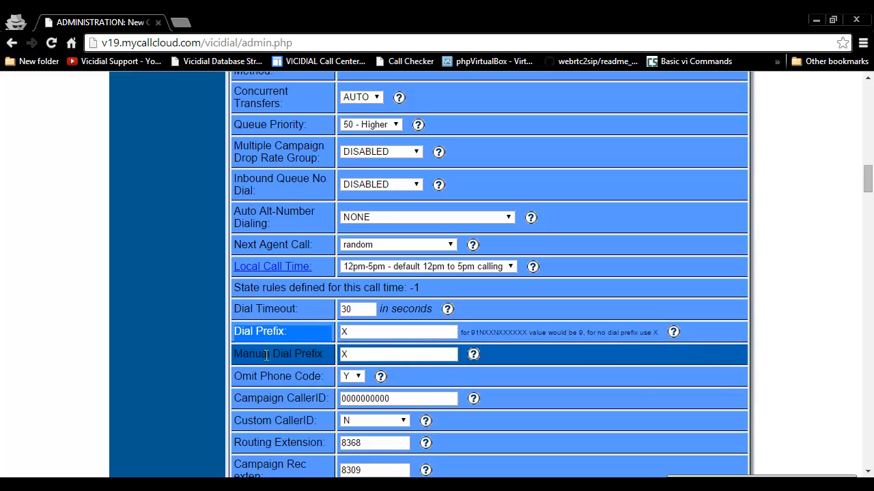
drag(243, 354, 326, 355)
drag(242, 376, 351, 380)
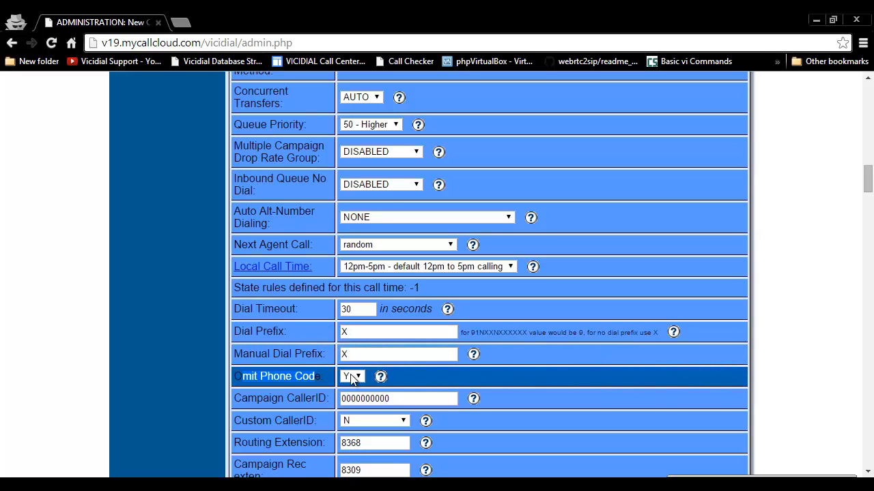
click(502, 379)
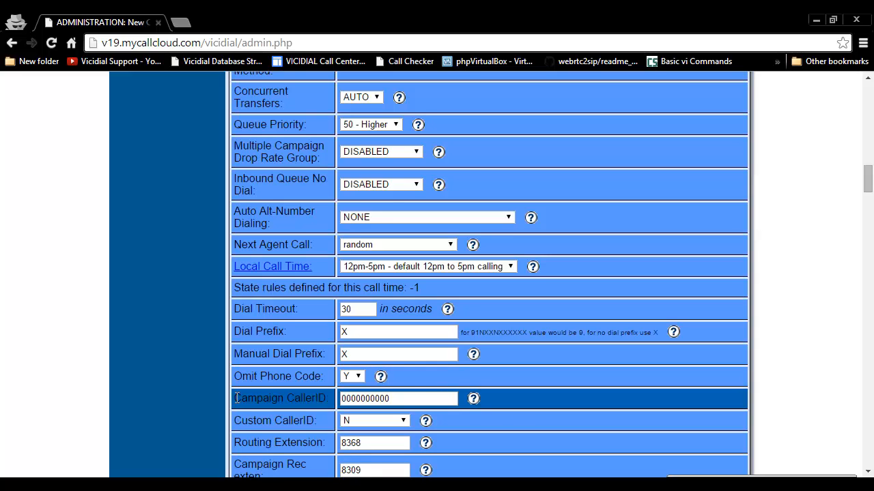
drag(234, 398, 434, 402)
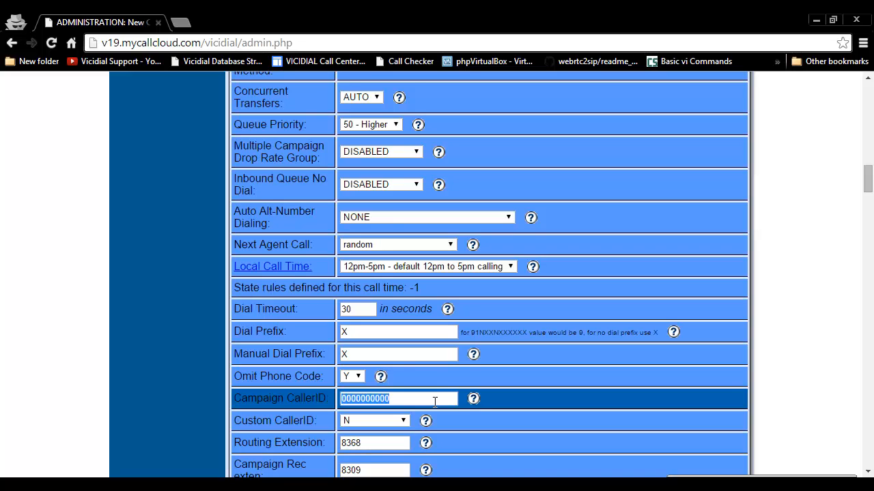
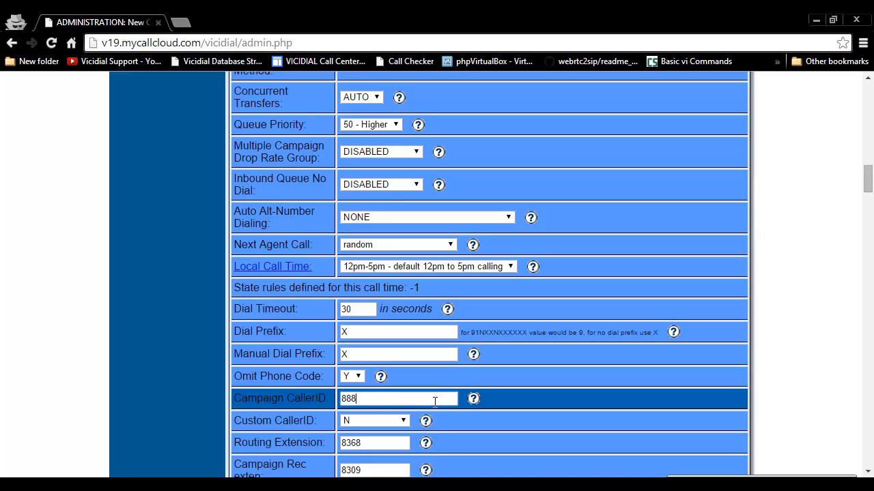
drag(232, 398, 315, 400)
click(314, 399)
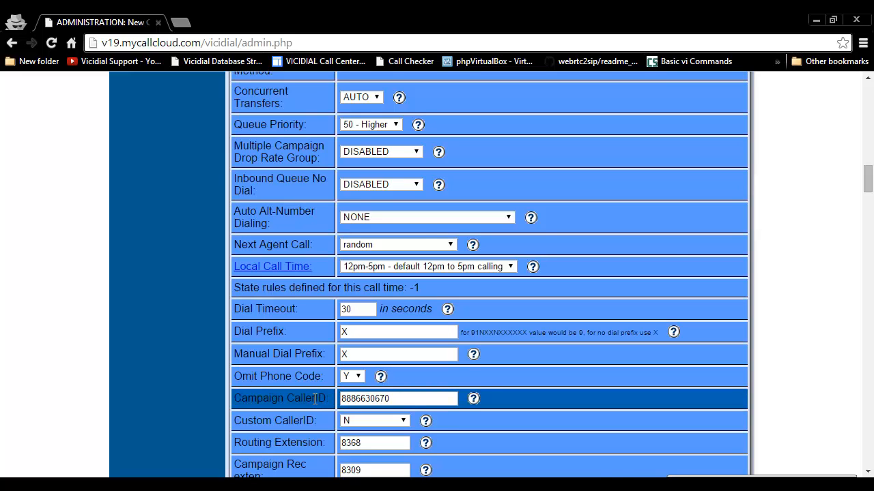
Find Local Call Time via a page search for 'local' and choose '9am-9pm - default 9am to 9pm calling'
scroll(314, 400, down, 1)
scroll(315, 399, up, 3)
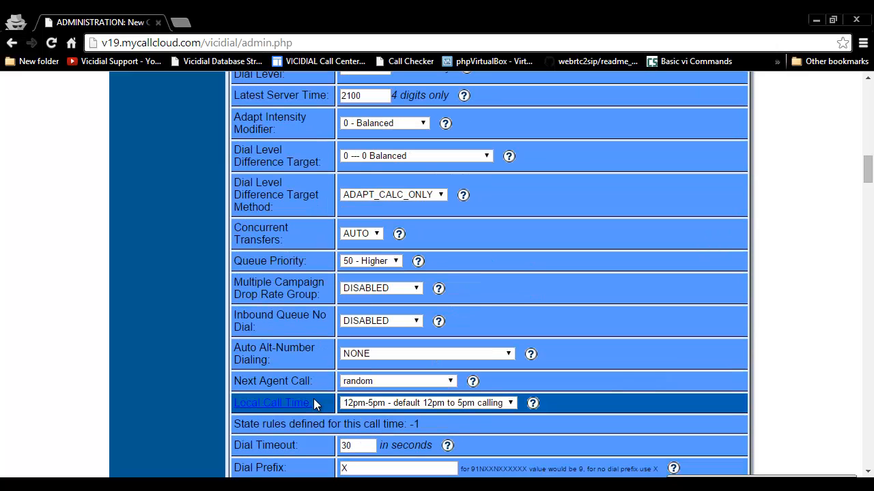
key(ctrl+f)
text(local)
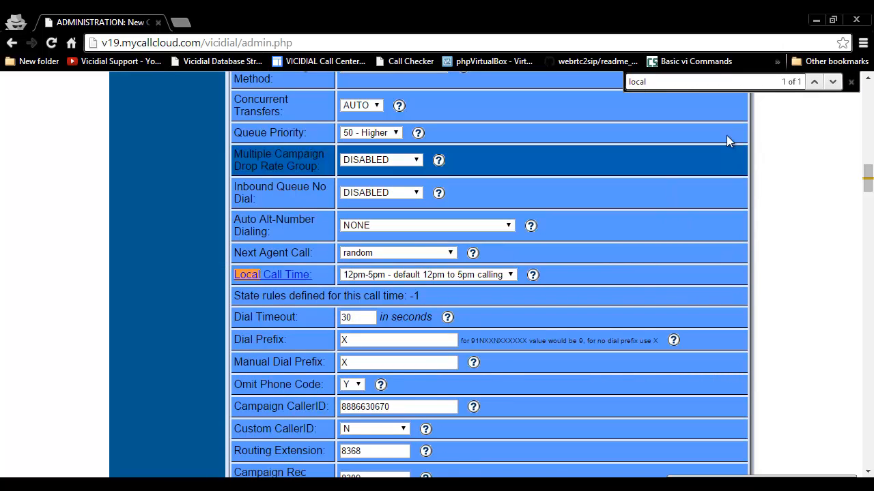
click(851, 82)
click(505, 275)
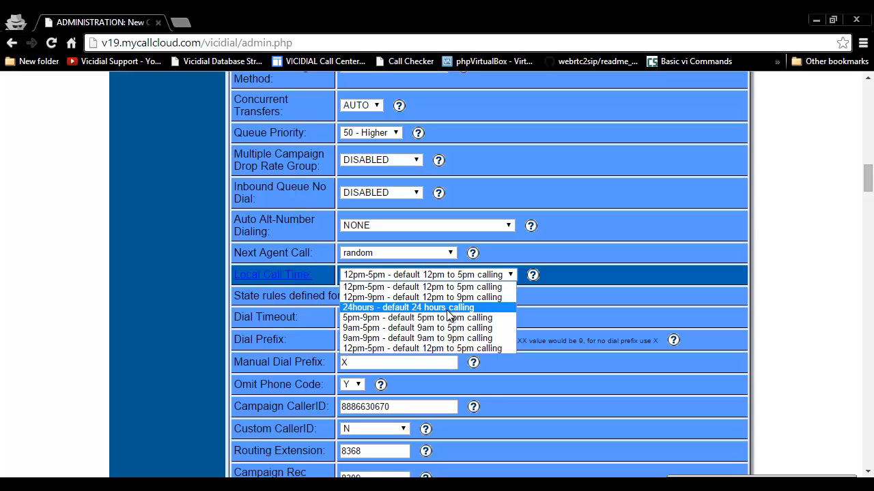
click(449, 338)
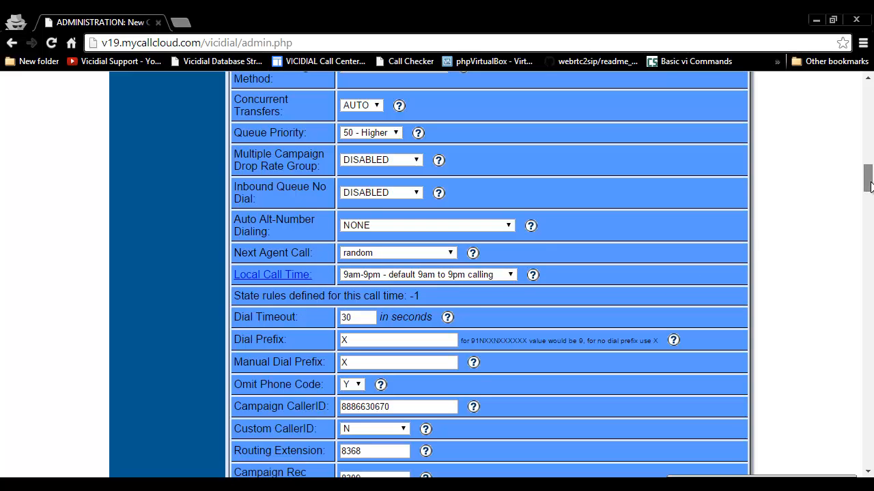
drag(868, 183, 868, 471)
Submit the campaign Detail form to get the CAMPAIGN MODIFIED confirmation
scroll(669, 259, up, 3)
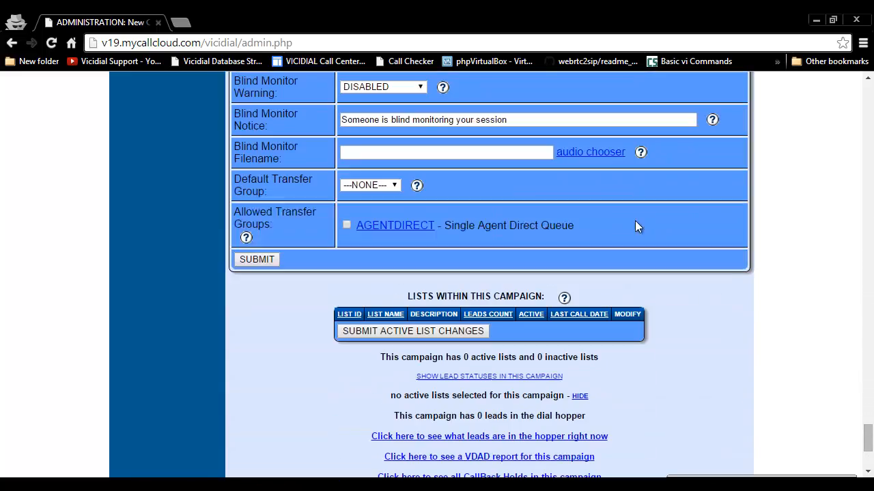
click(257, 263)
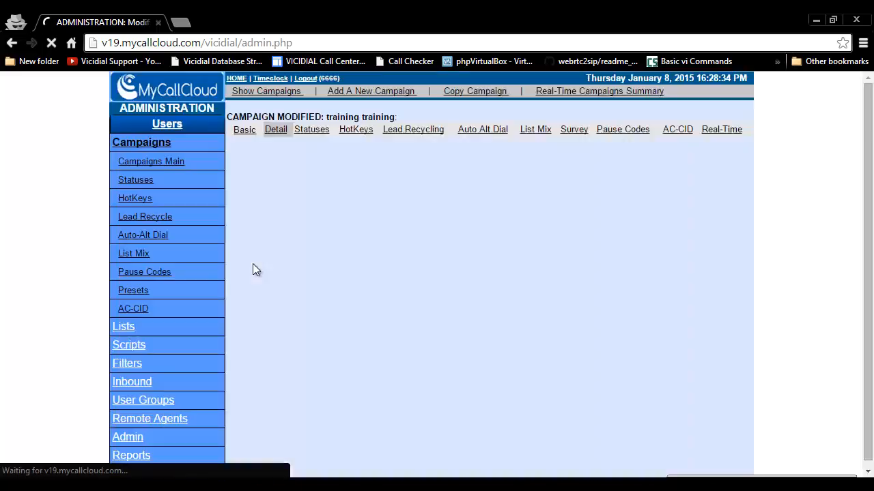